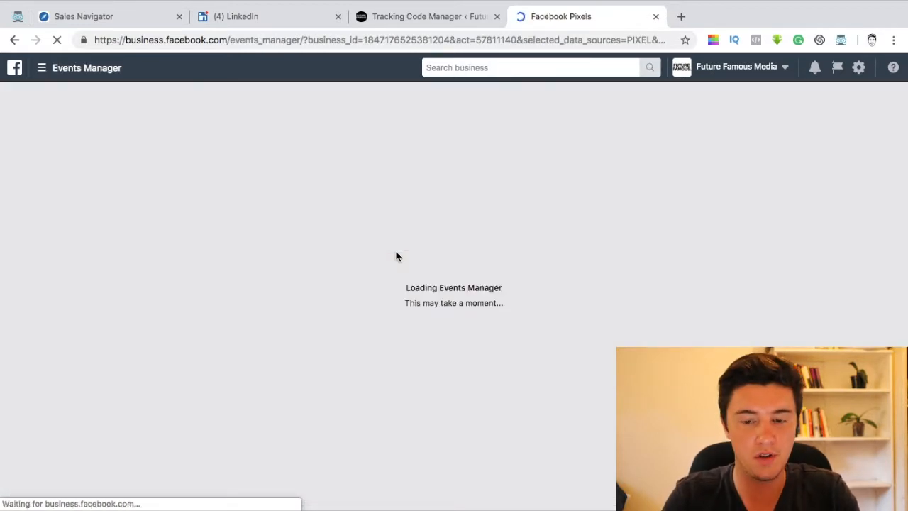
Create a Facebook pixel named "Our facebook Pixel", leaving the website URL empty.
scroll(144, 223, "down", 1)
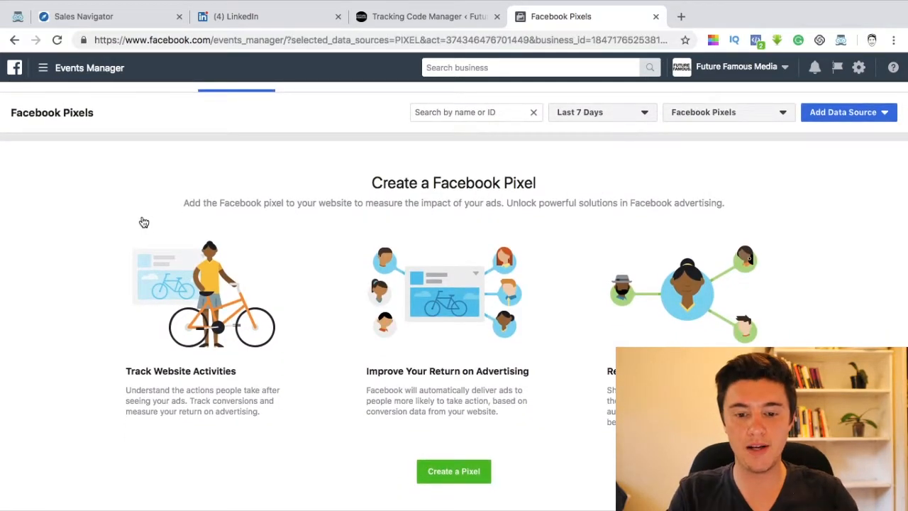
scroll(213, 245, "down", 1)
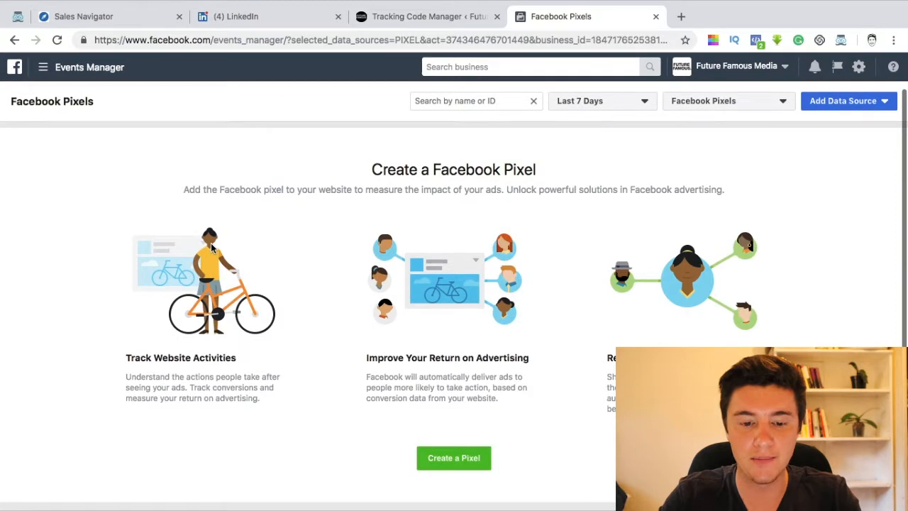
scroll(276, 277, "up", 1)
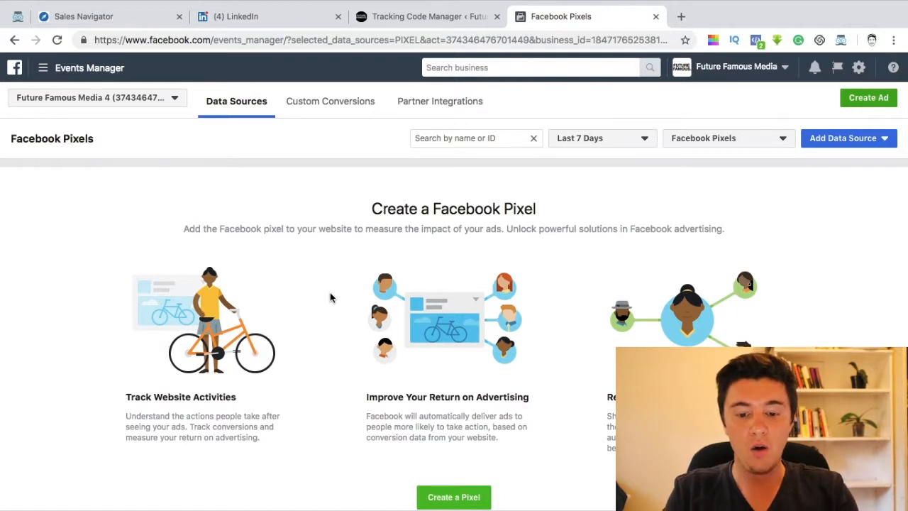
scroll(515, 332, "down", 1)
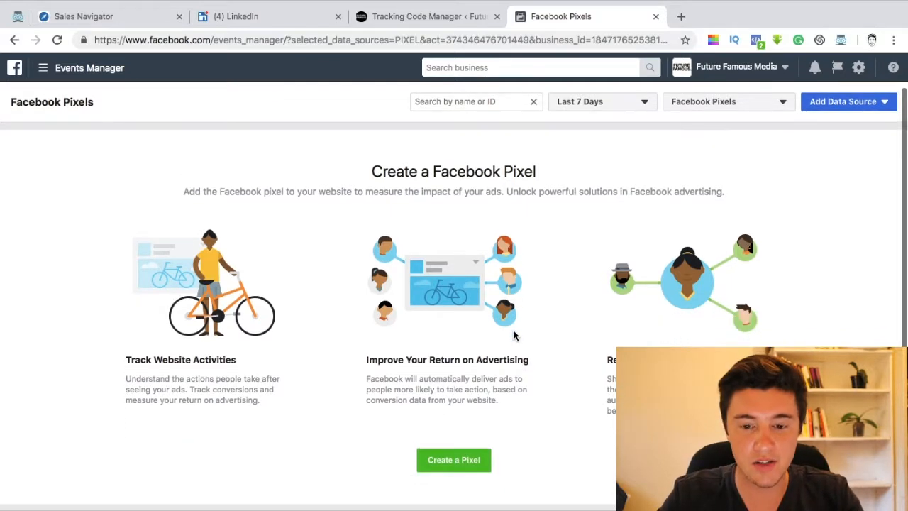
scroll(514, 335, "down", 1)
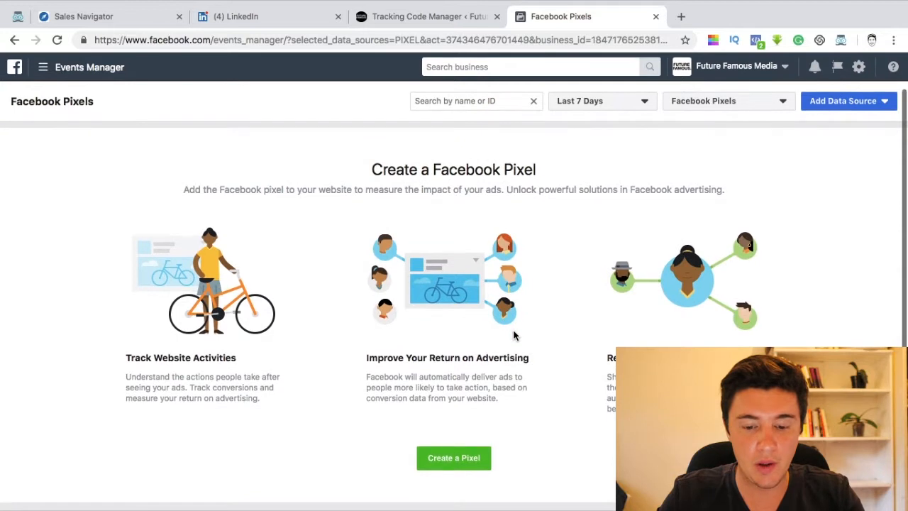
left_click(470, 462)
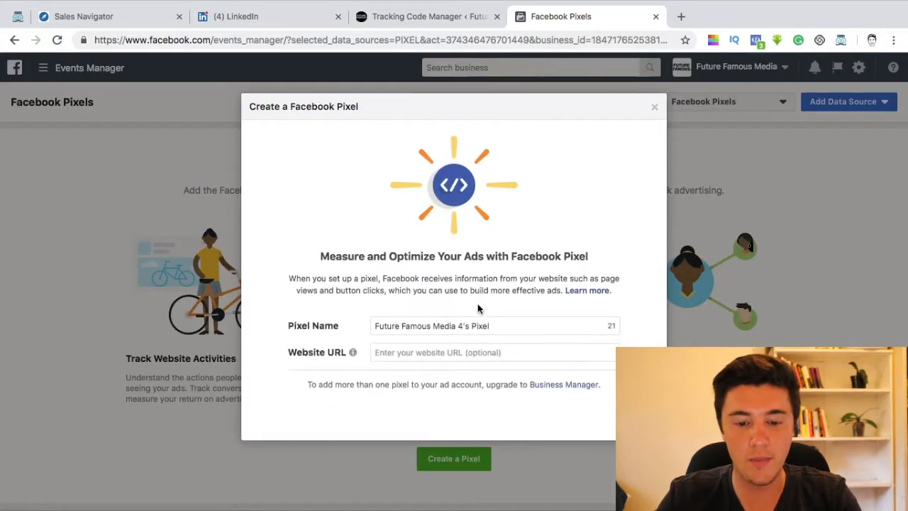
left_click_drag(513, 325, 371, 325)
type("Our facebook Pixel")
left_click(338, 317)
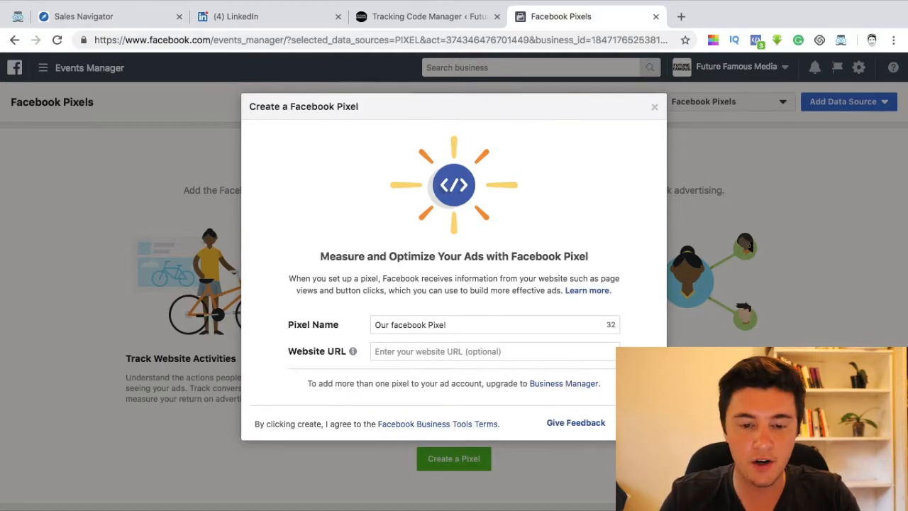
left_click(636, 423)
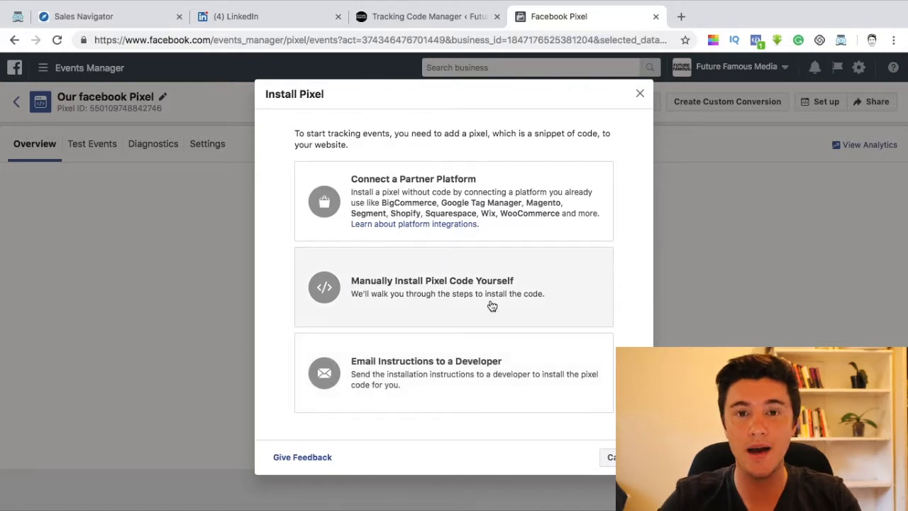
Choose to install the pixel code manually and copy the entire base code from the website header instructions.
left_click(491, 305)
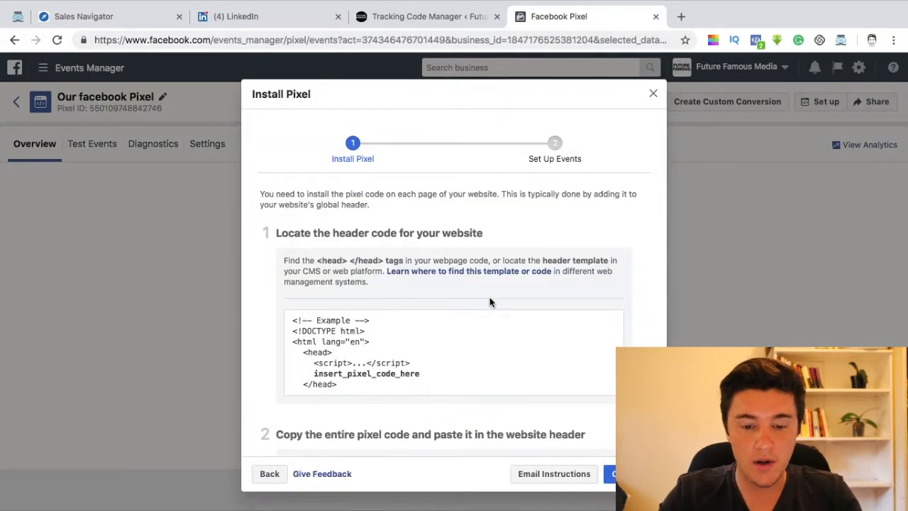
scroll(488, 283, "down", 1)
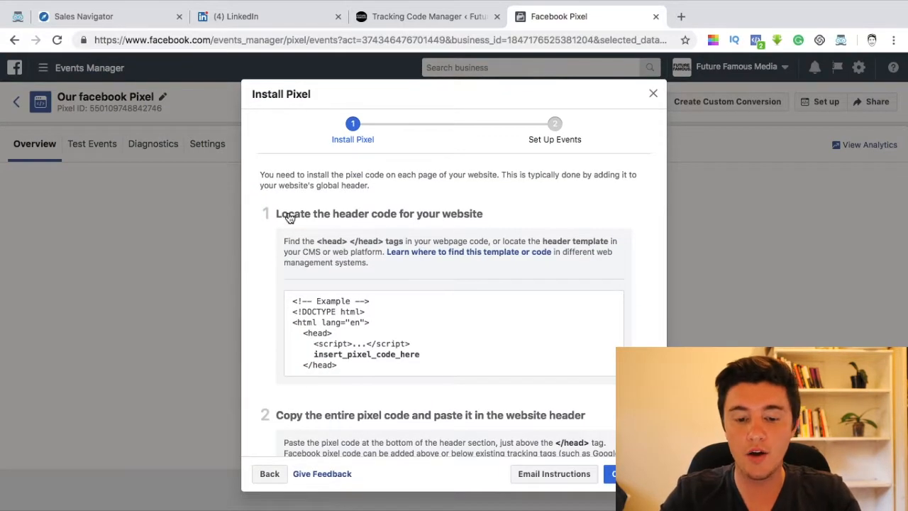
scroll(465, 224, "down", 1)
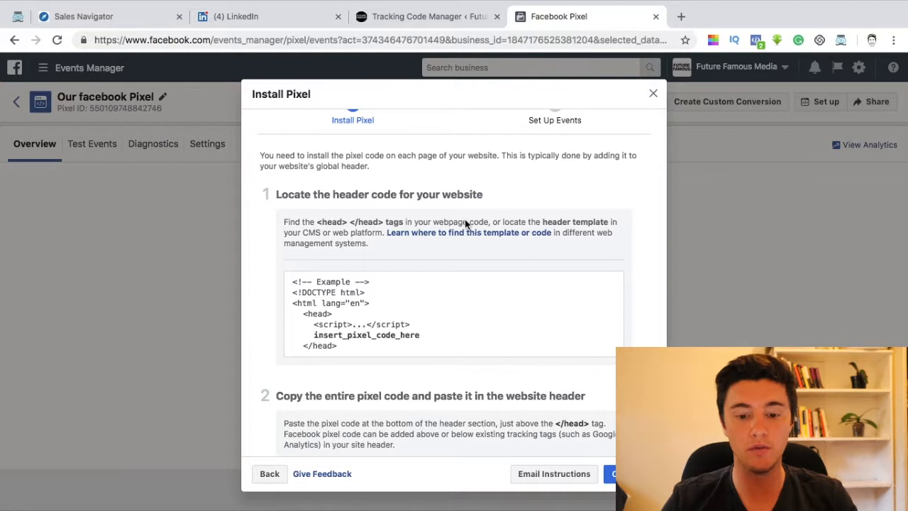
scroll(465, 224, "down", 3)
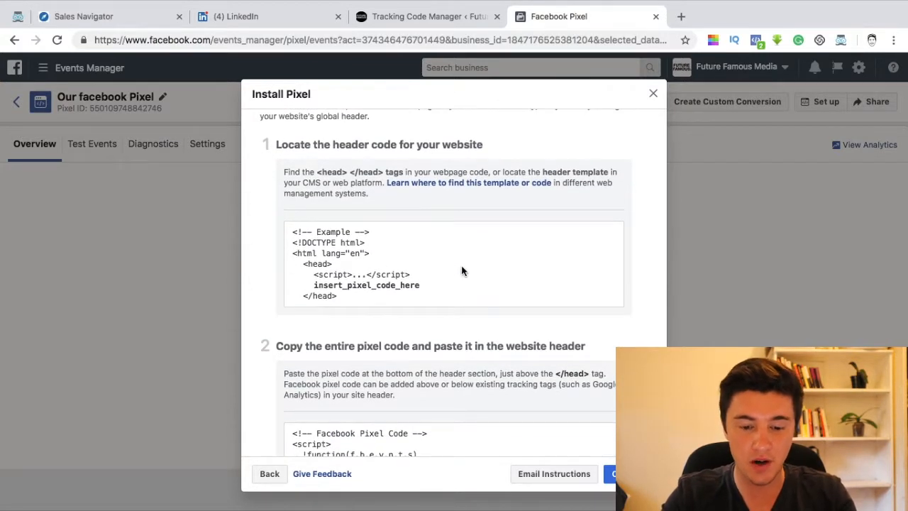
scroll(462, 267, "down", 4)
scroll(463, 269, "down", 4)
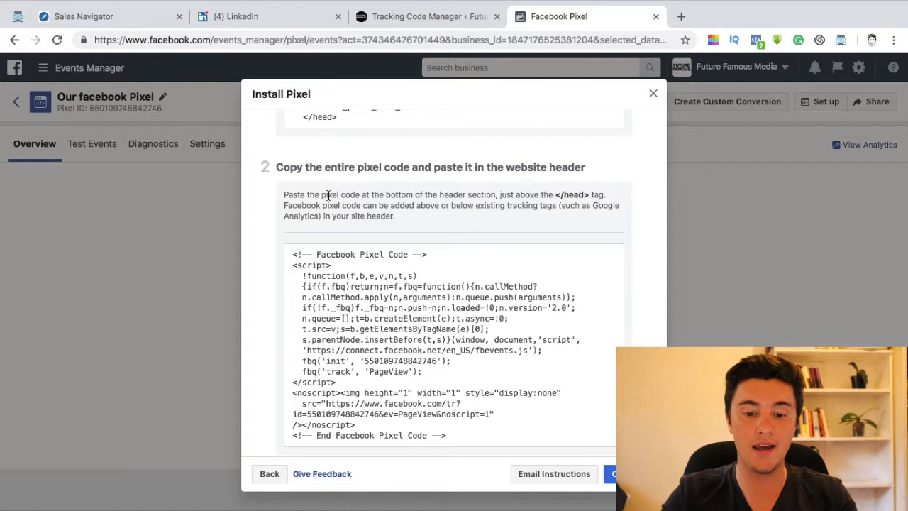
scroll(328, 197, "down", 1)
mouse_move(349, 293)
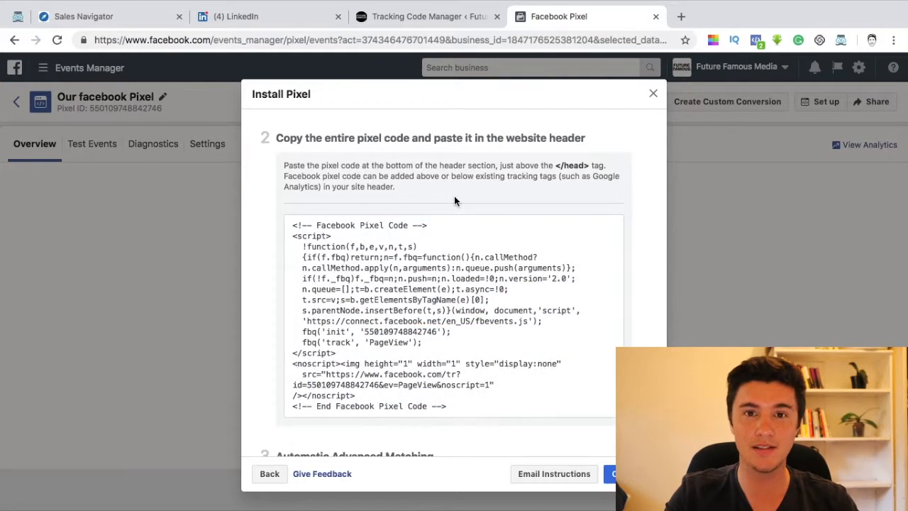
mouse_move(462, 305)
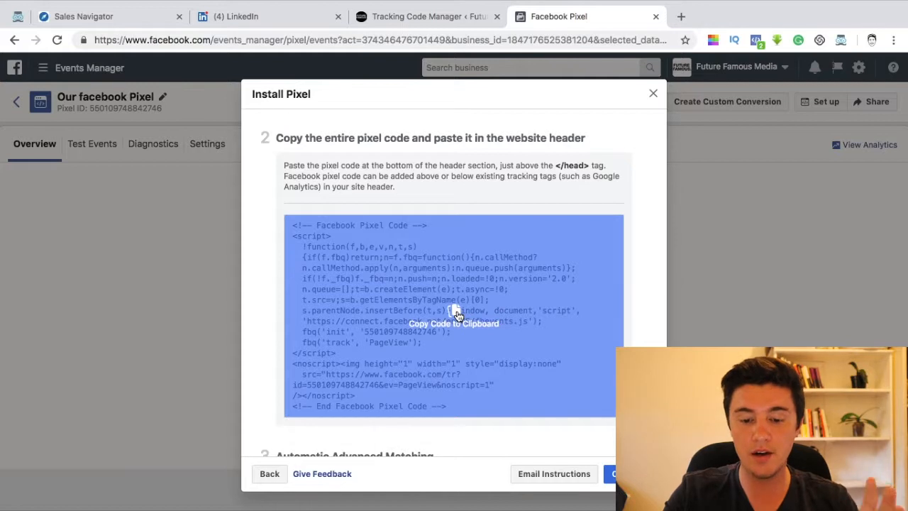
left_click(460, 313)
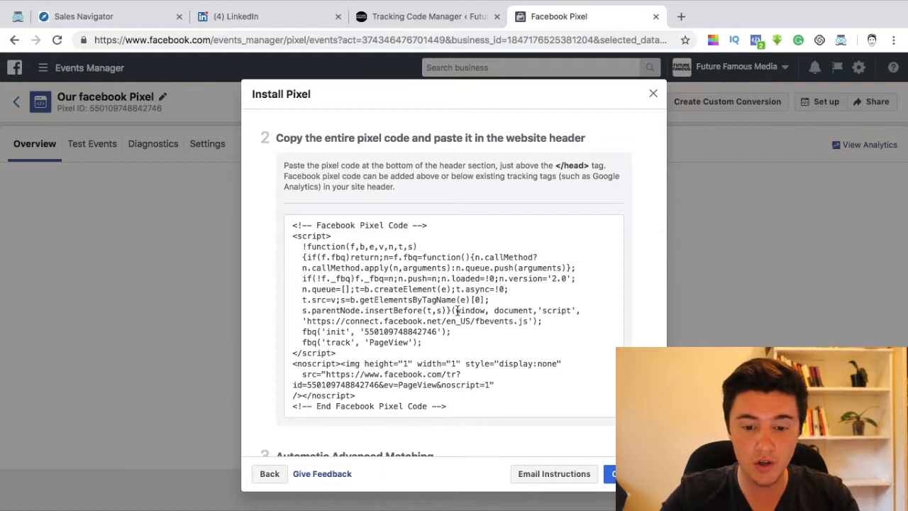
Switch to ClickFunnels in a new browser tab and open the test funnel's Optin page for editing.
scroll(470, 305, "up", 1)
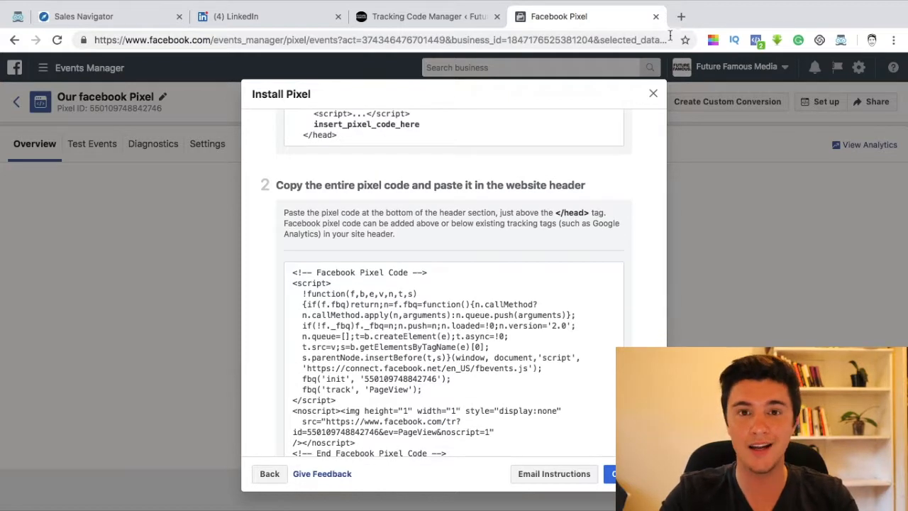
left_click(681, 16)
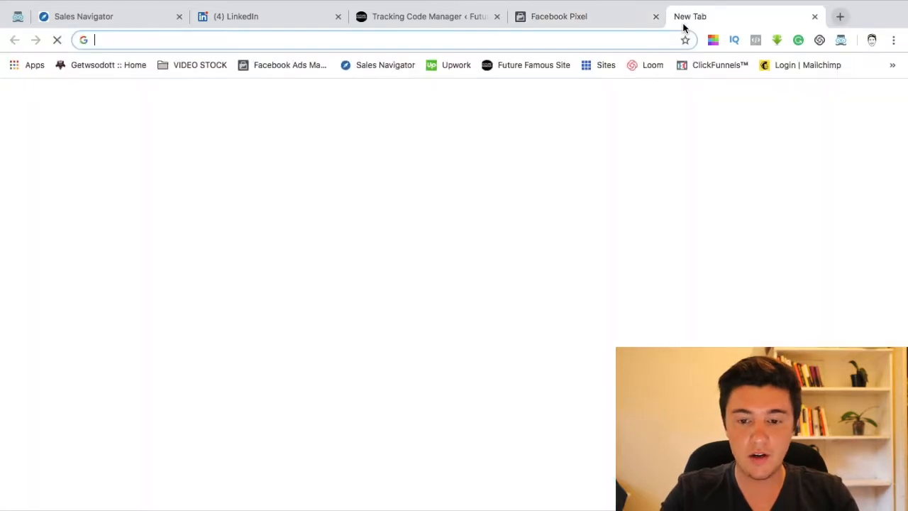
left_click(716, 65)
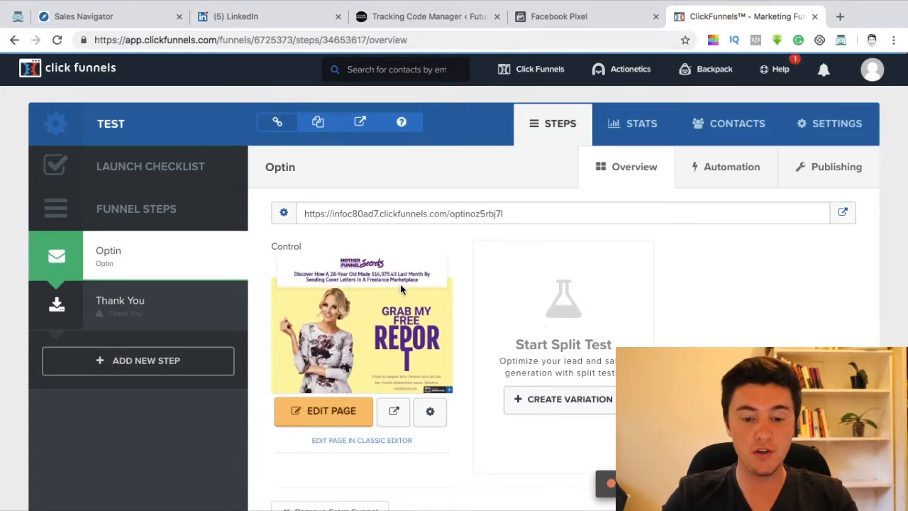
left_click(328, 414)
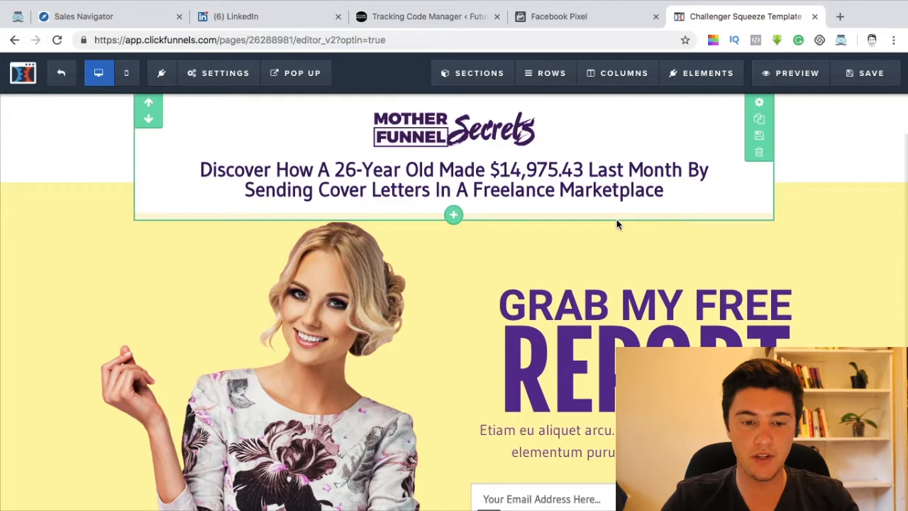
Paste the copied Facebook pixel code into the Optin page's header tracking code and save the page.
mouse_move(215, 81)
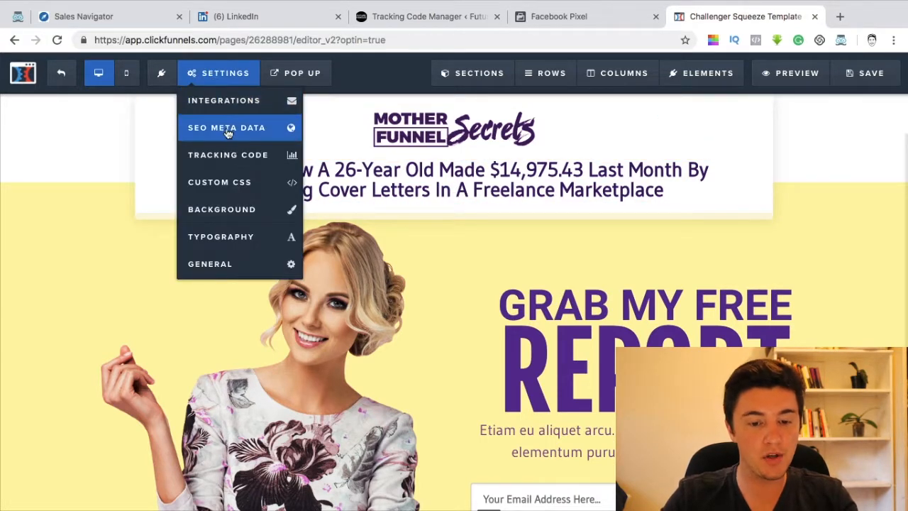
left_click(229, 160)
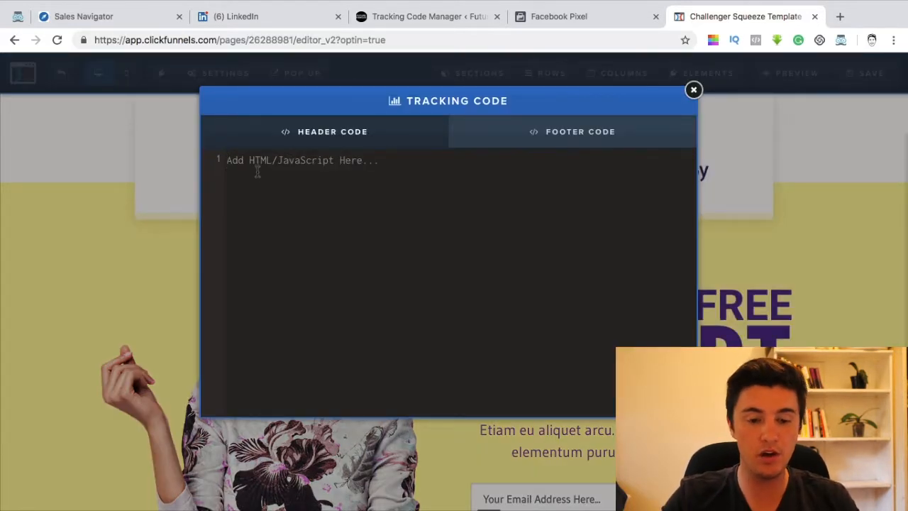
right_click(258, 171)
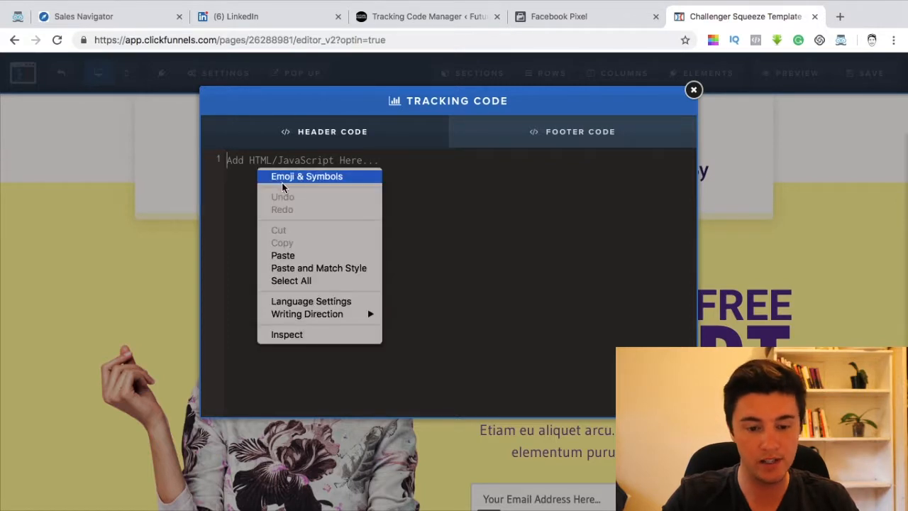
left_click(304, 253)
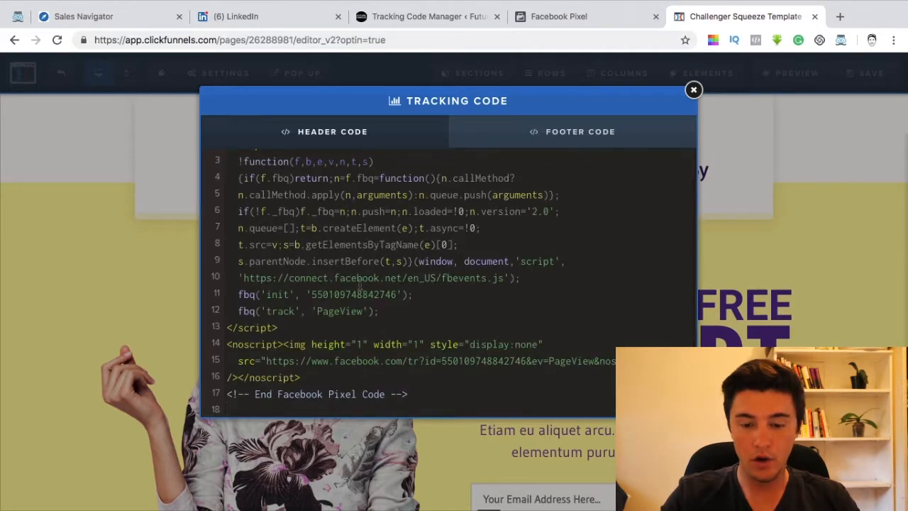
scroll(374, 291, "down", 1)
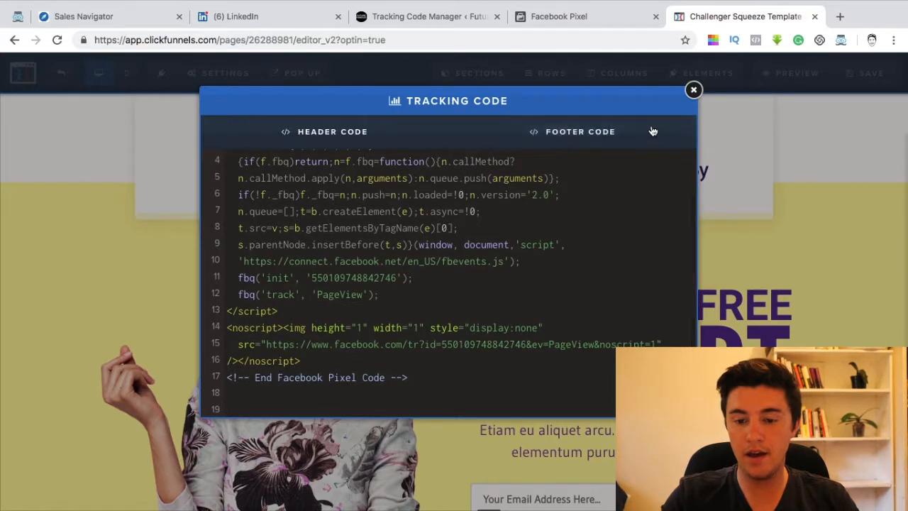
left_click(693, 89)
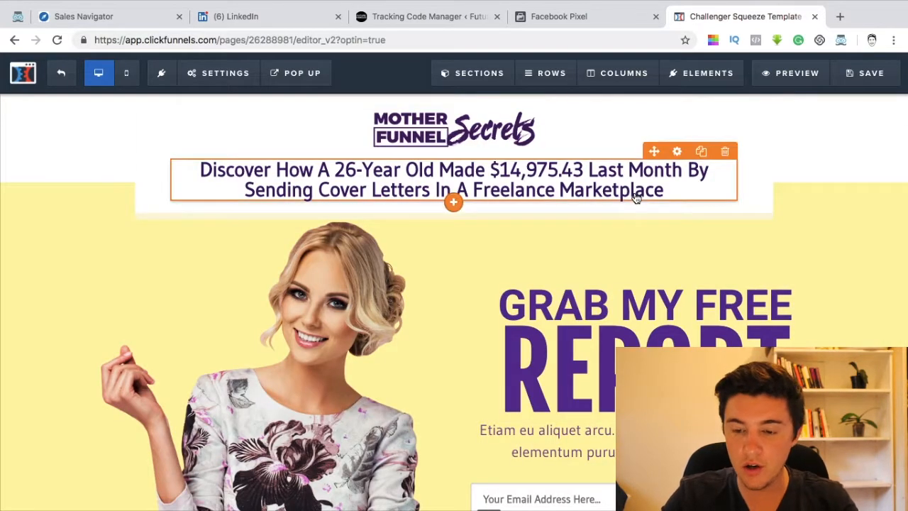
left_click(867, 83)
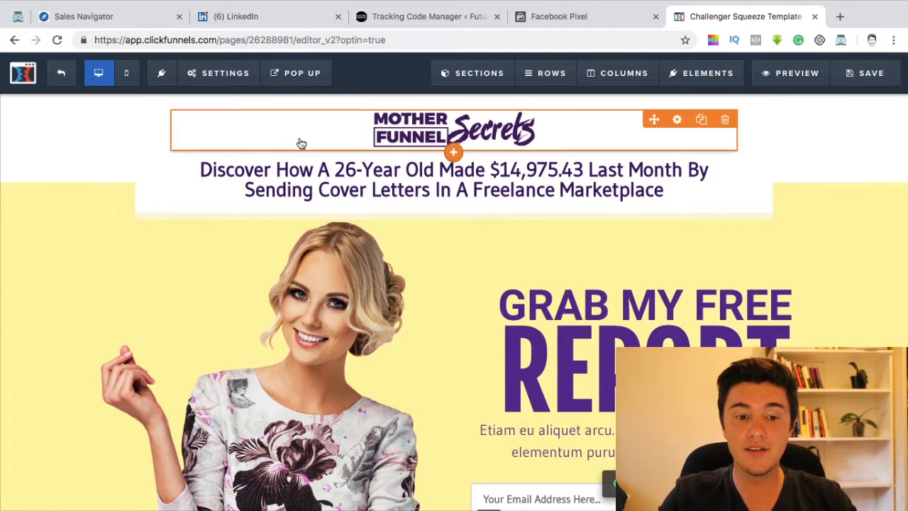
Return to the test funnel's settings, enlarge the Head Tracking Code field, and paste the Facebook pixel code into it.
left_click(65, 74)
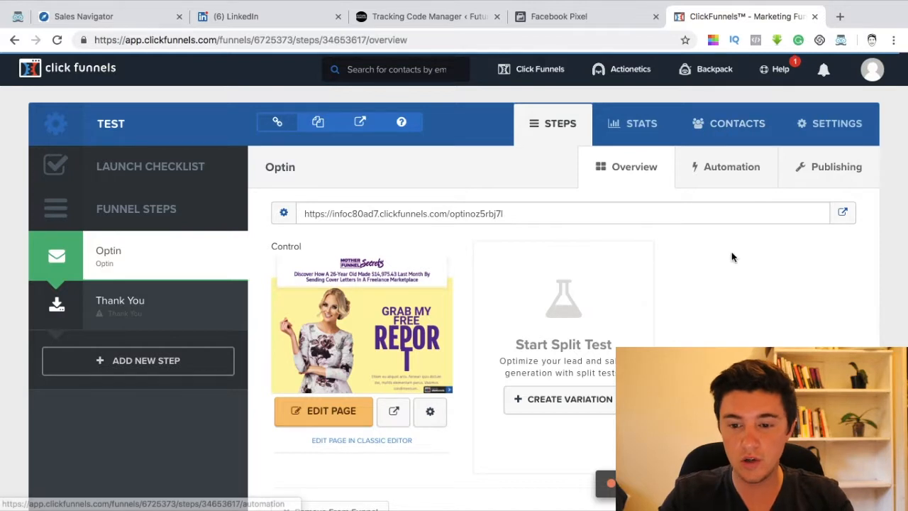
left_click(838, 132)
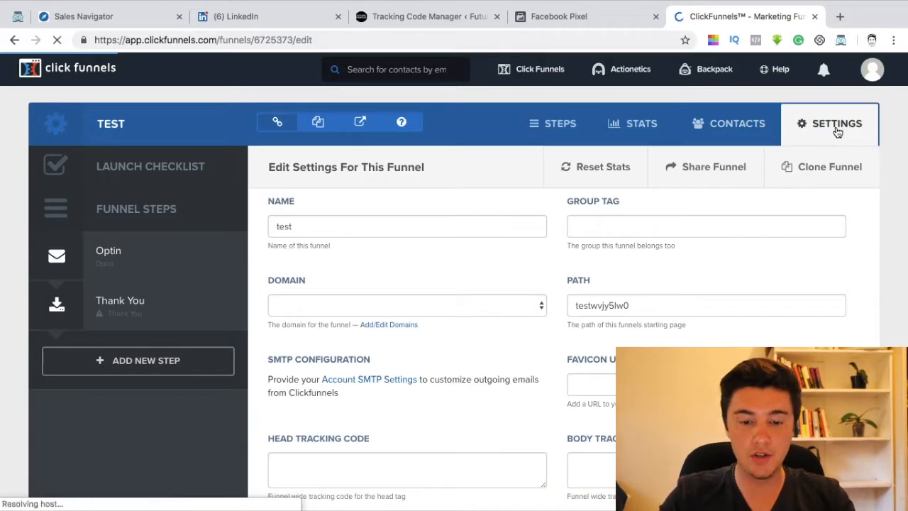
scroll(535, 272, "down", 2)
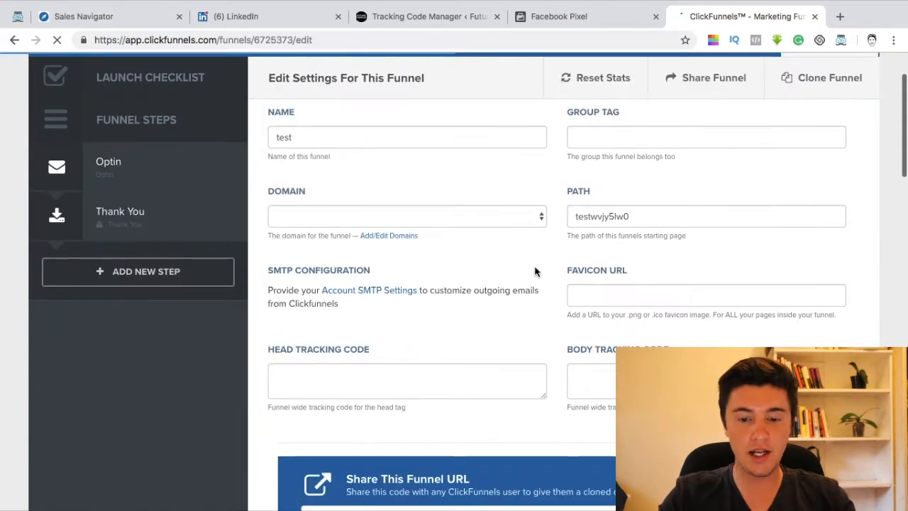
scroll(535, 272, "down", 2)
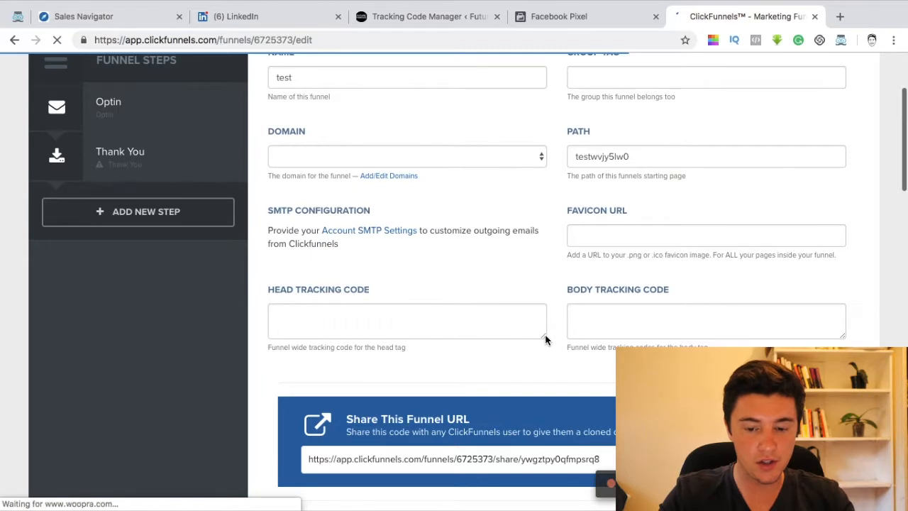
left_click_drag(545, 339, 559, 359)
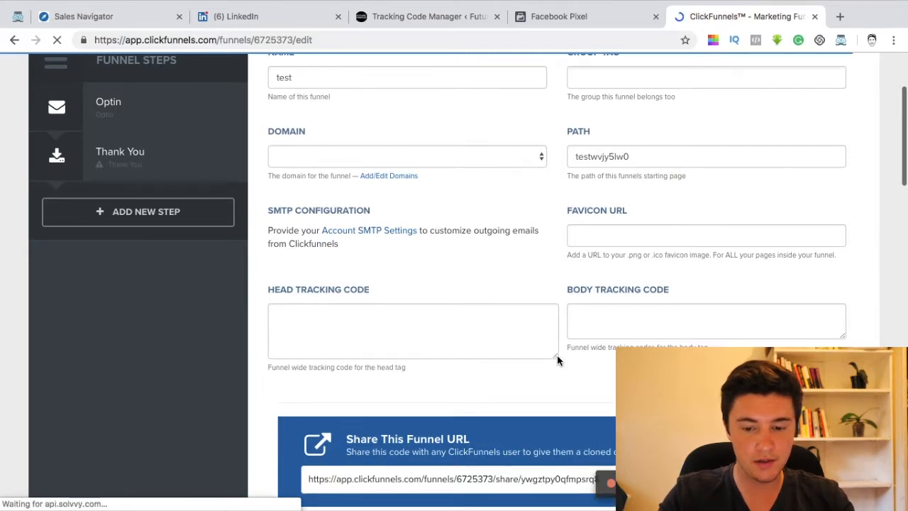
key("ctrl+a")
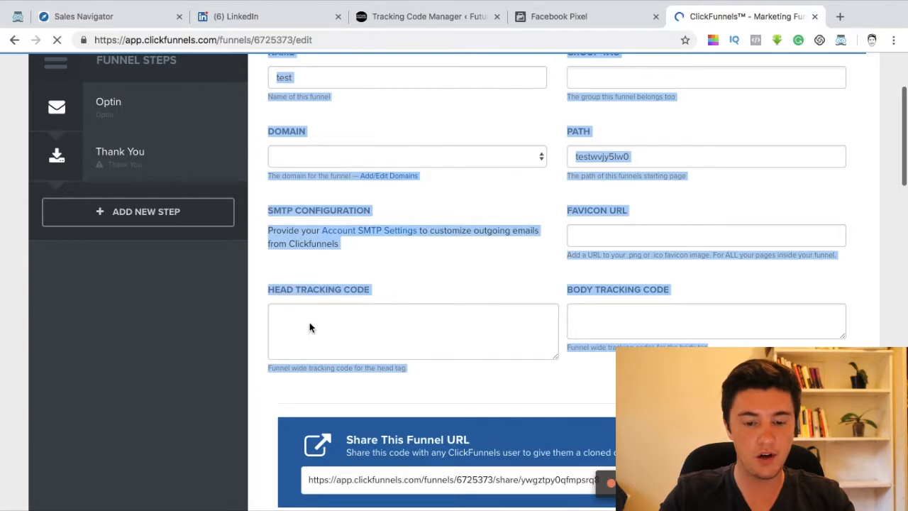
right_click(310, 322)
left_click(345, 408)
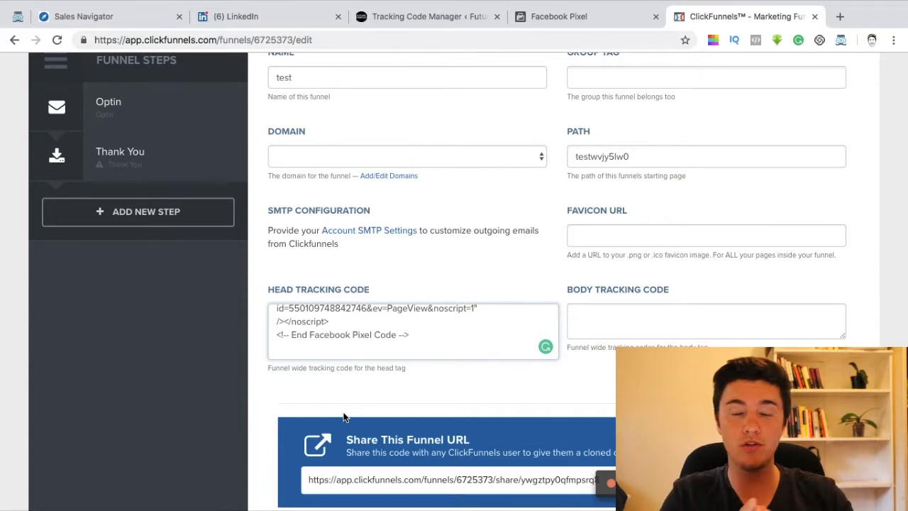
left_click(435, 273)
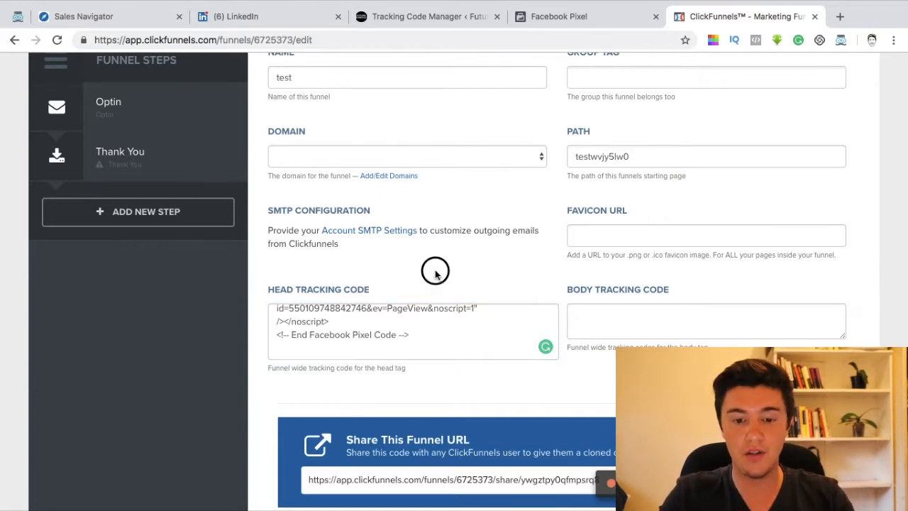
Save the test funnel's settings with the Facebook pixel code in its head tracking field.
scroll(489, 282, "up", 3)
scroll(490, 281, "down", 15)
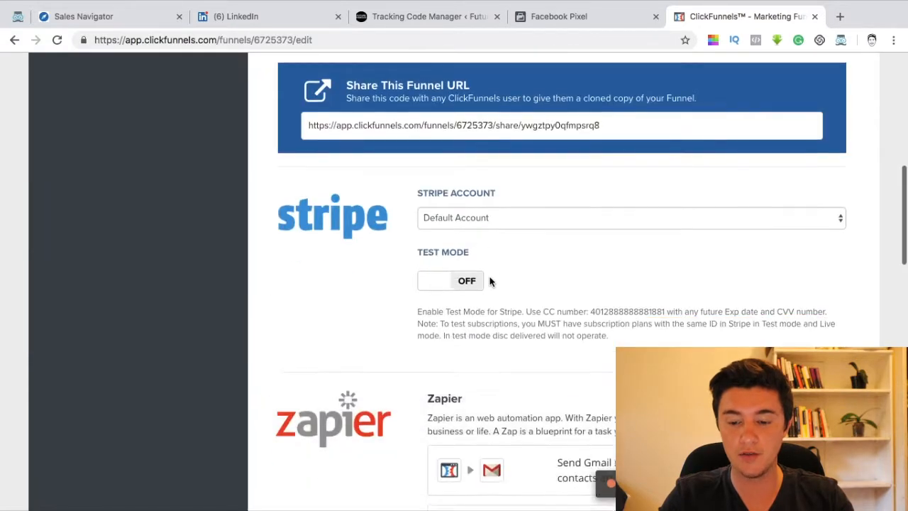
scroll(490, 282, "down", 2)
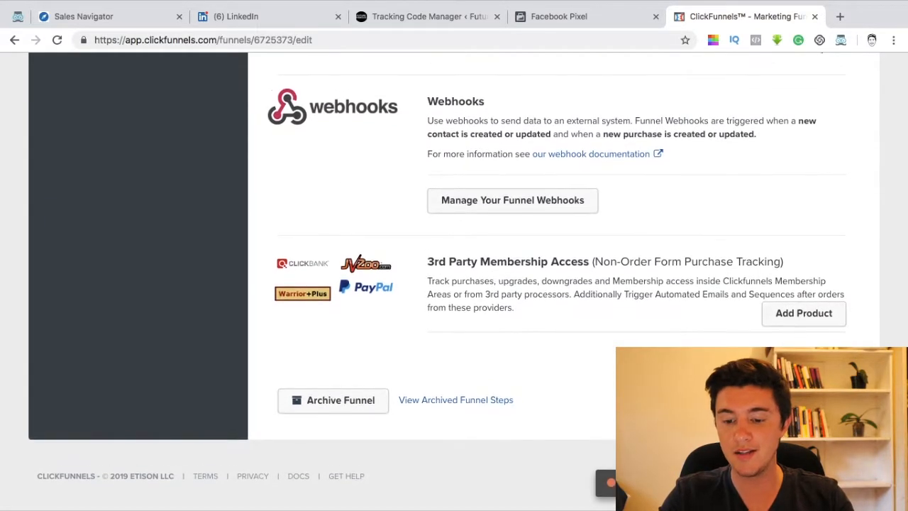
scroll(660, 260, "up", 10)
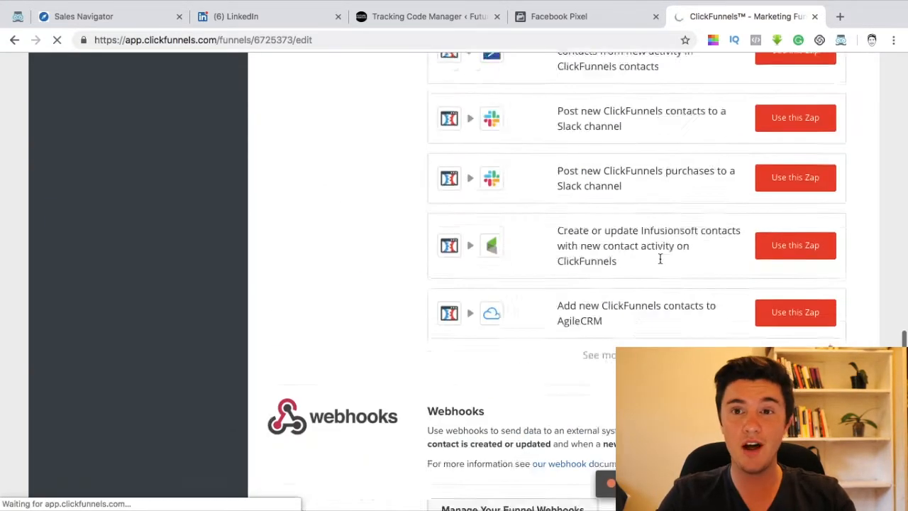
scroll(660, 260, "up", 1)
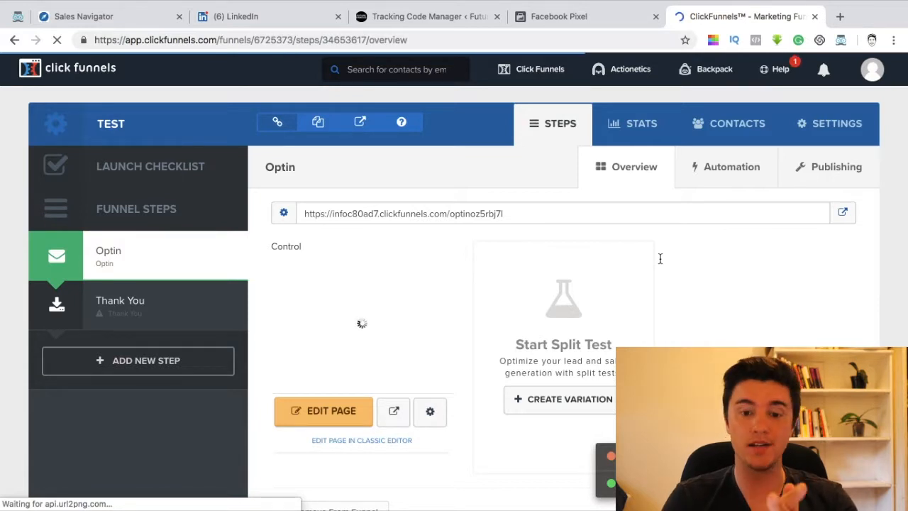
Switch to WordPress's Tracking Code Manager and name the new tracking code "Your Pixel Code".
left_click(430, 16)
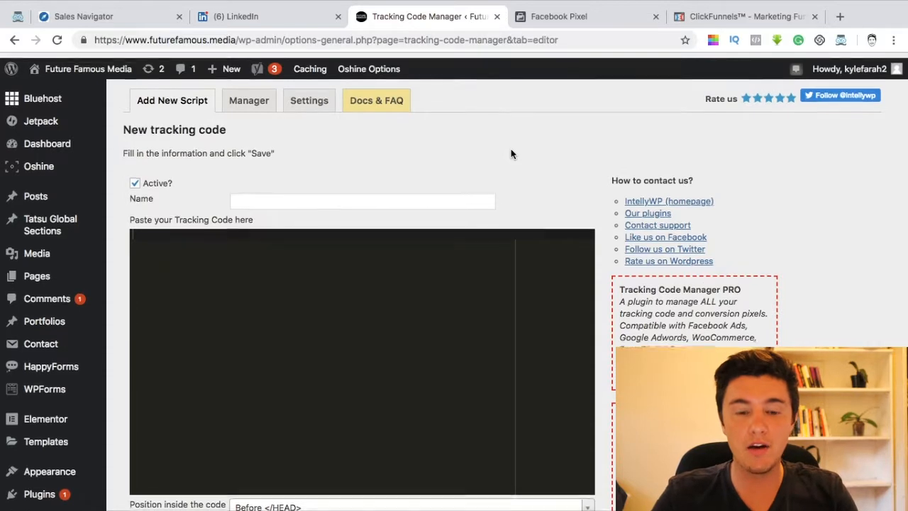
scroll(511, 154, "down", 7)
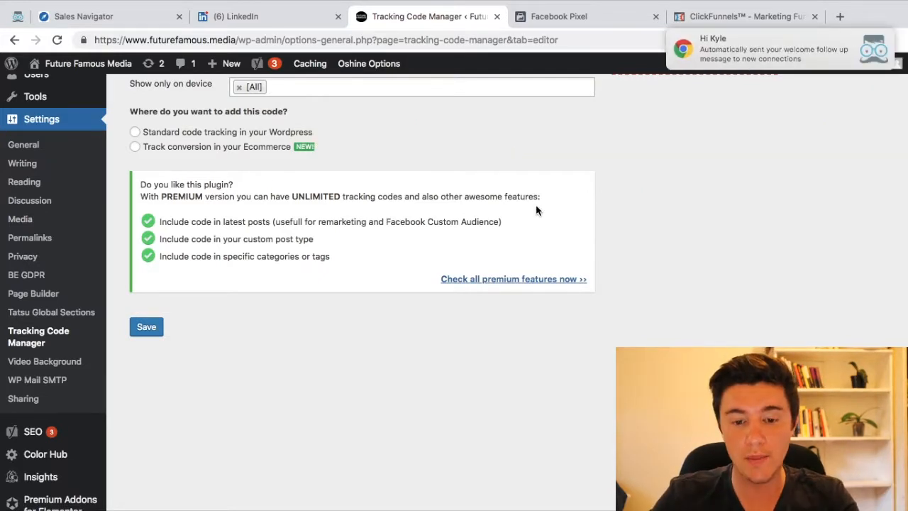
scroll(536, 210, "up", 8)
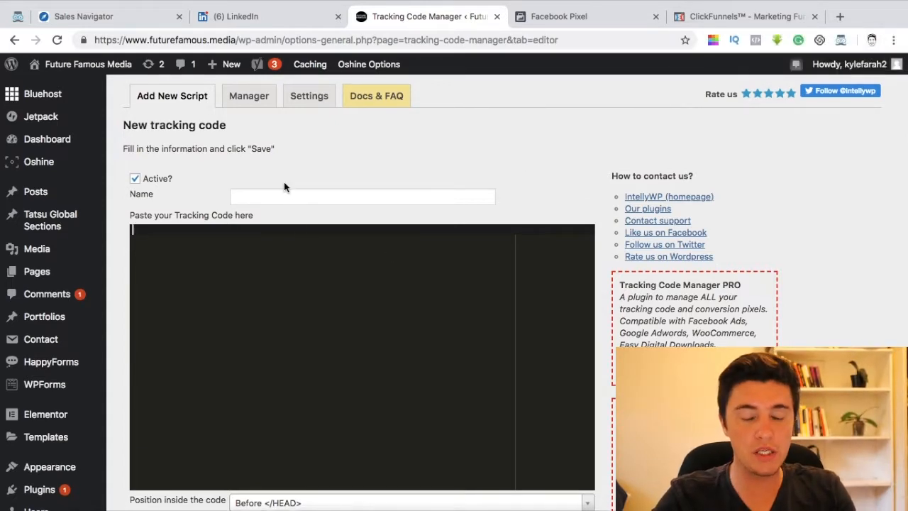
scroll(284, 182, "down", 6)
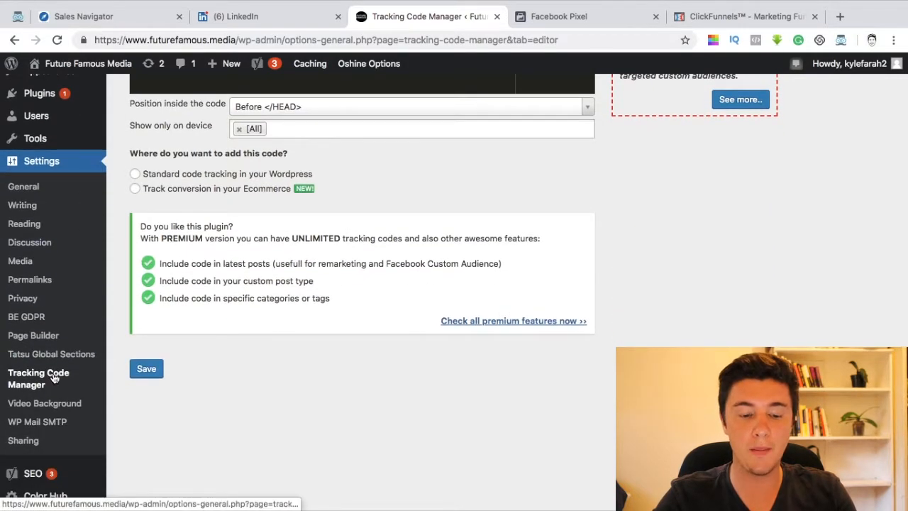
scroll(355, 365, "up", 6)
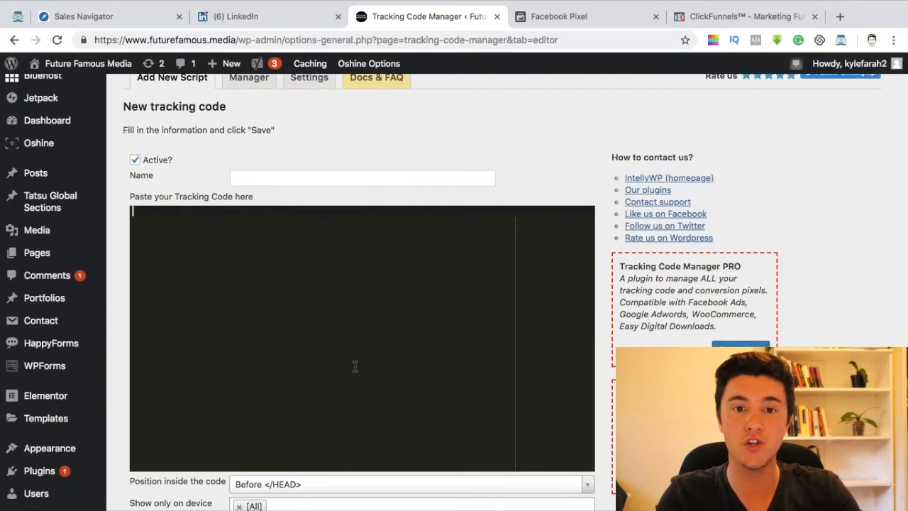
scroll(354, 365, "up", 1)
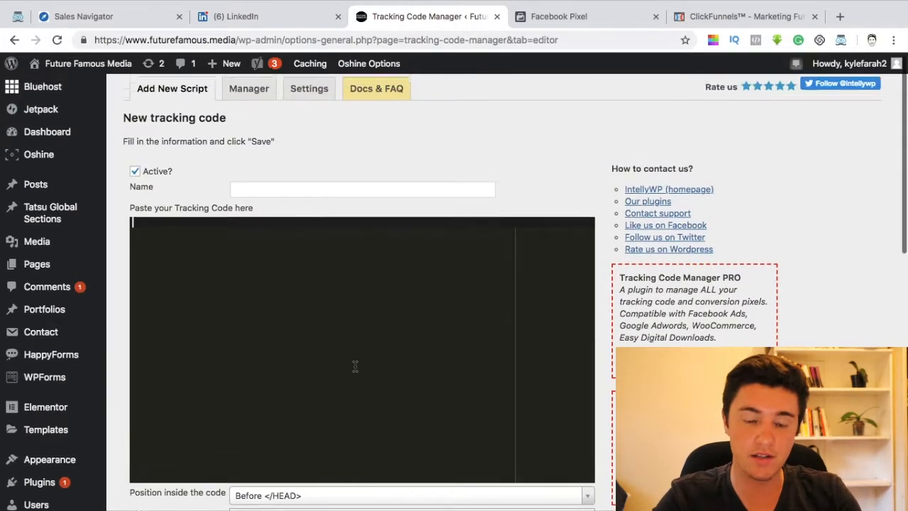
left_click(281, 200)
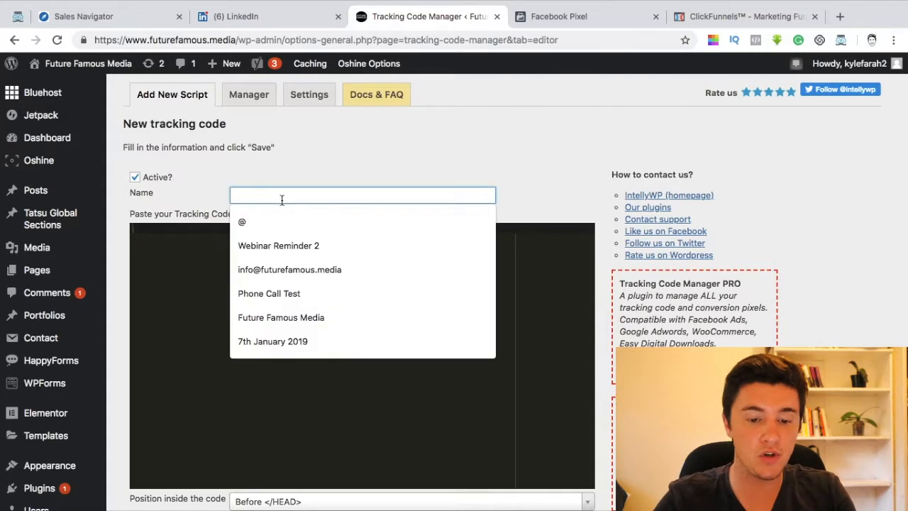
type("Future Fa")
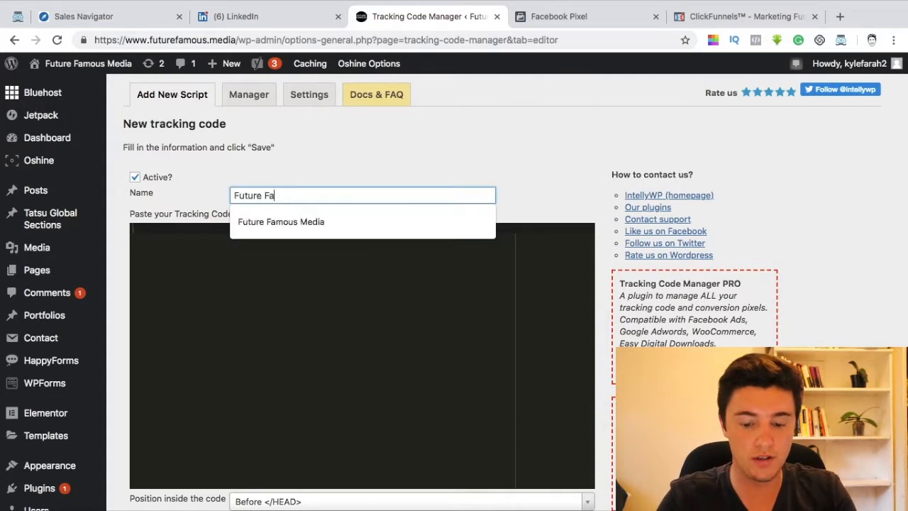
key("BackSpace")
type("Your Pixel Code")
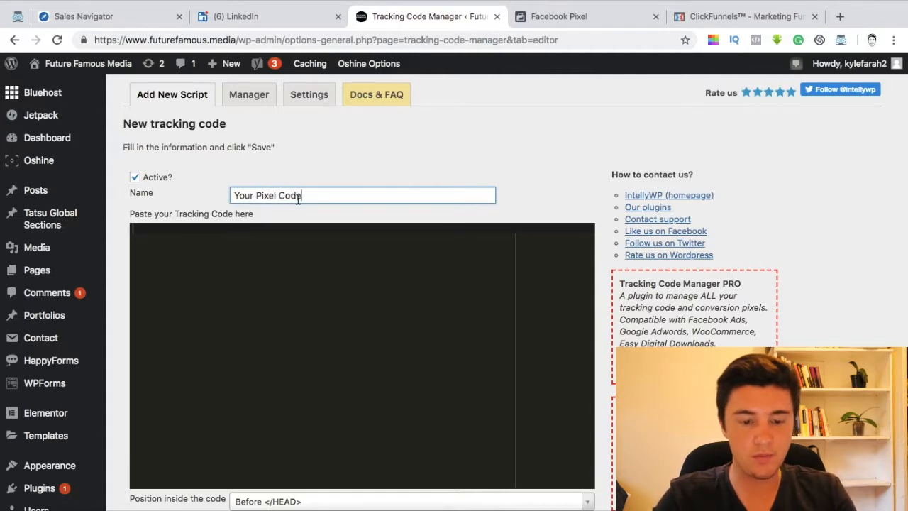
left_click(355, 172)
Paste the copied Facebook pixel code into the new script's tracking code editor.
scroll(370, 171, "down", 1)
left_click(220, 226)
right_click(220, 226)
left_click(262, 306)
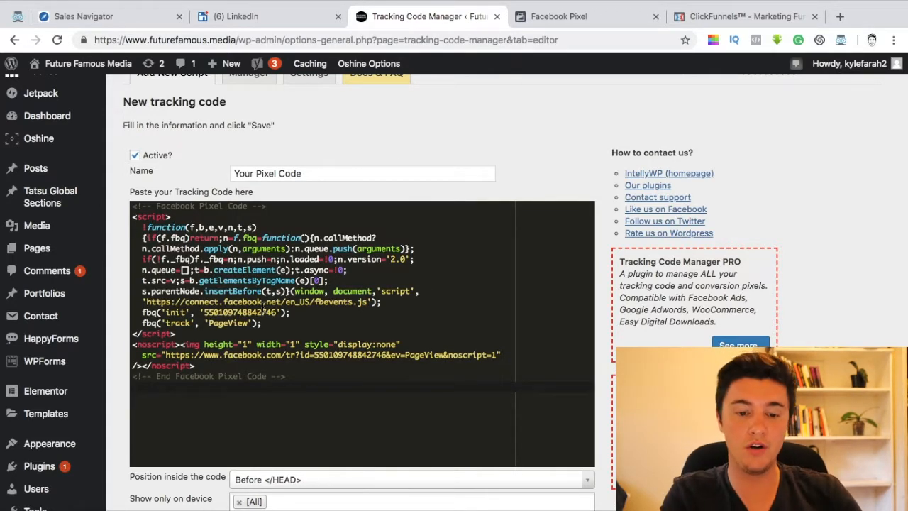
Keep the code position as Before </HEAD> and choose standard code tracking in WordPress.
scroll(451, 274, "down", 5)
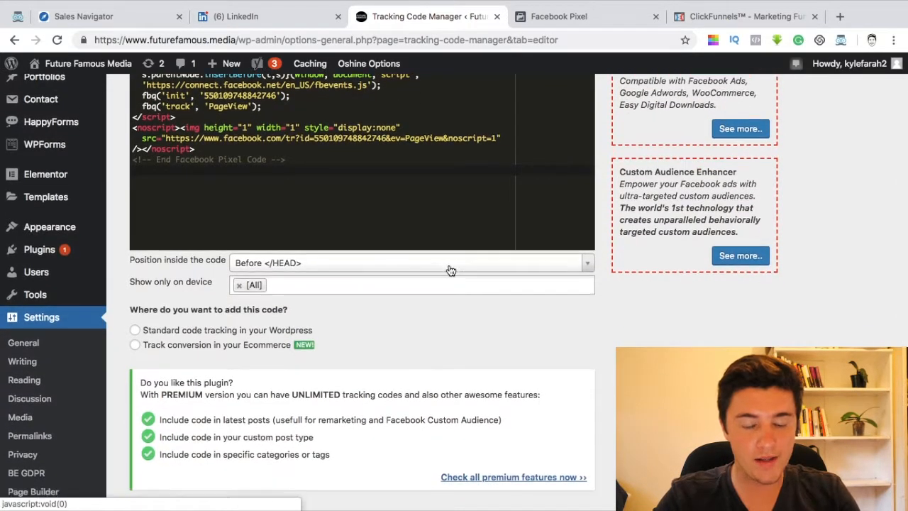
scroll(450, 270, "down", 1)
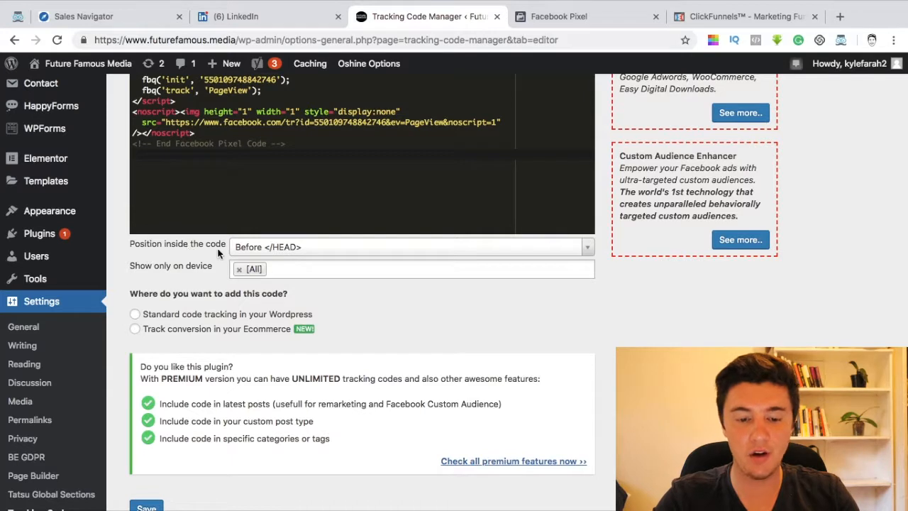
left_click(332, 250)
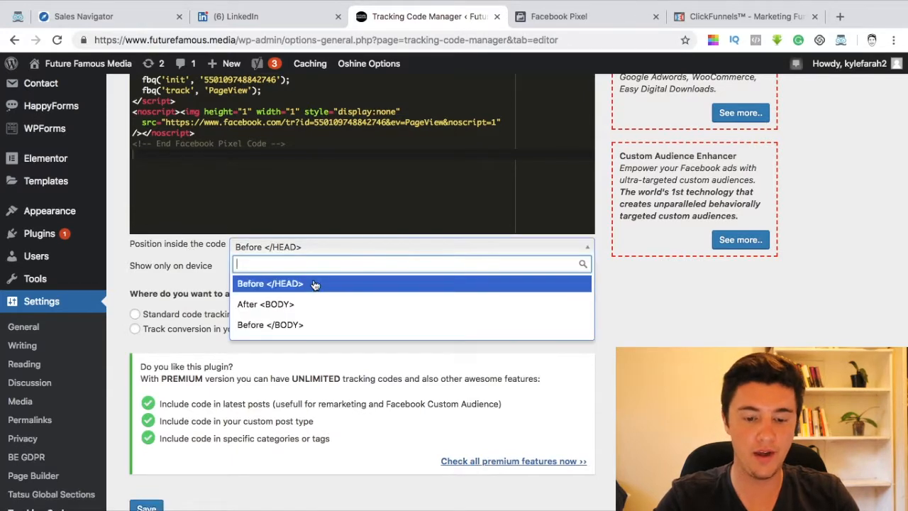
left_click(626, 335)
scroll(578, 328, "down", 1)
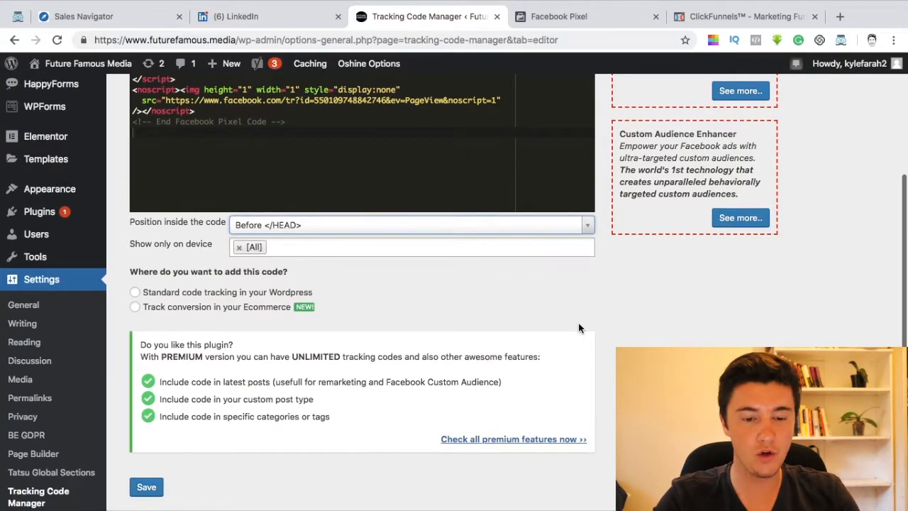
scroll(579, 328, "down", 1)
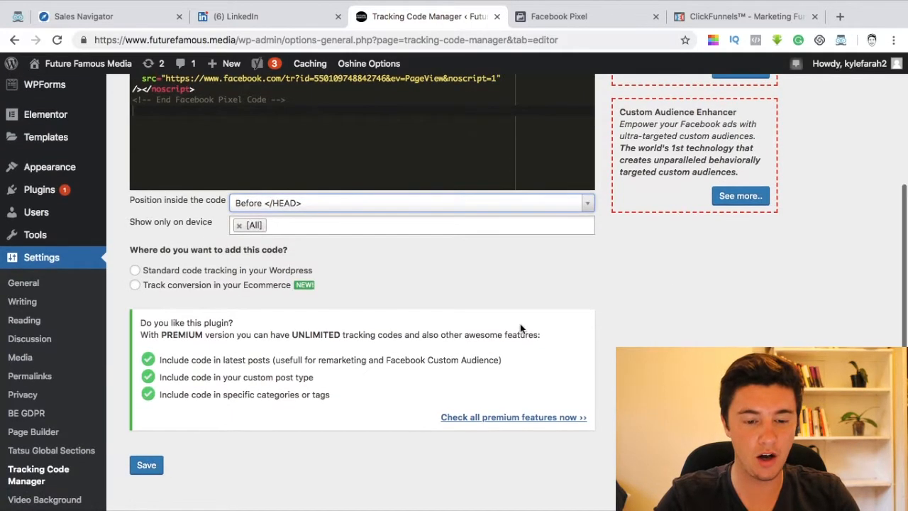
left_click(135, 271)
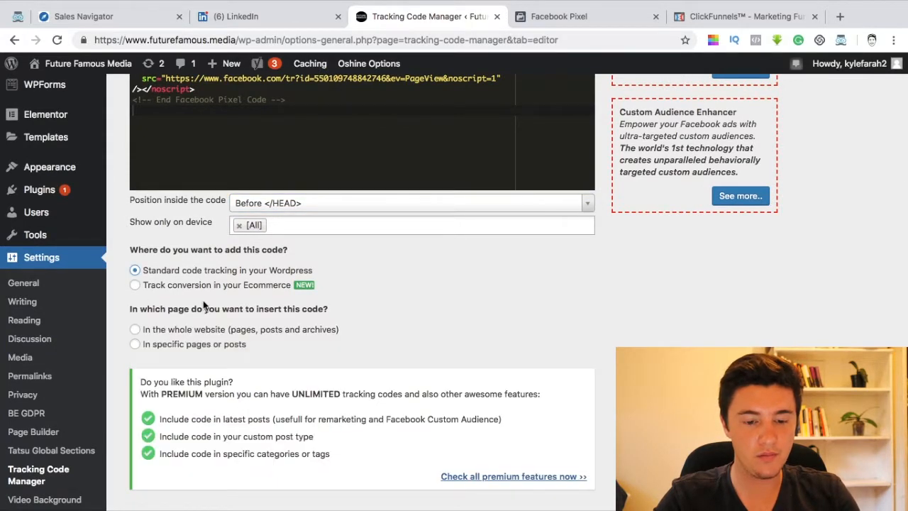
Choose to insert the code in the whole website (pages, posts and archives) and save the tracking code.
scroll(205, 303, "down", 1)
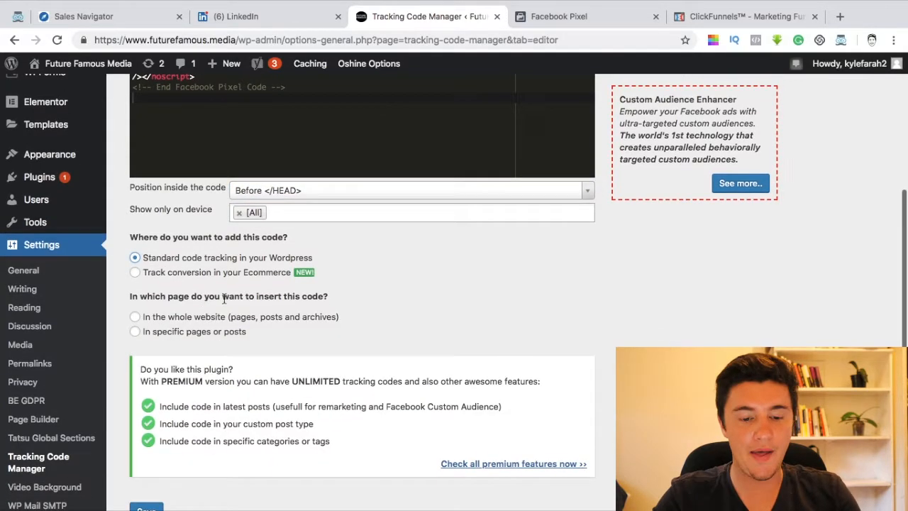
left_click(134, 318)
scroll(410, 345, "down", 3)
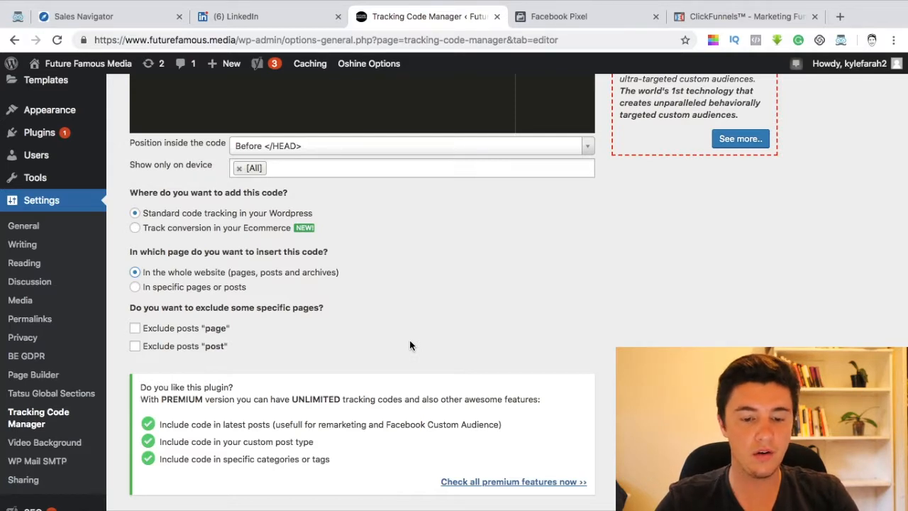
scroll(442, 308, "down", 5)
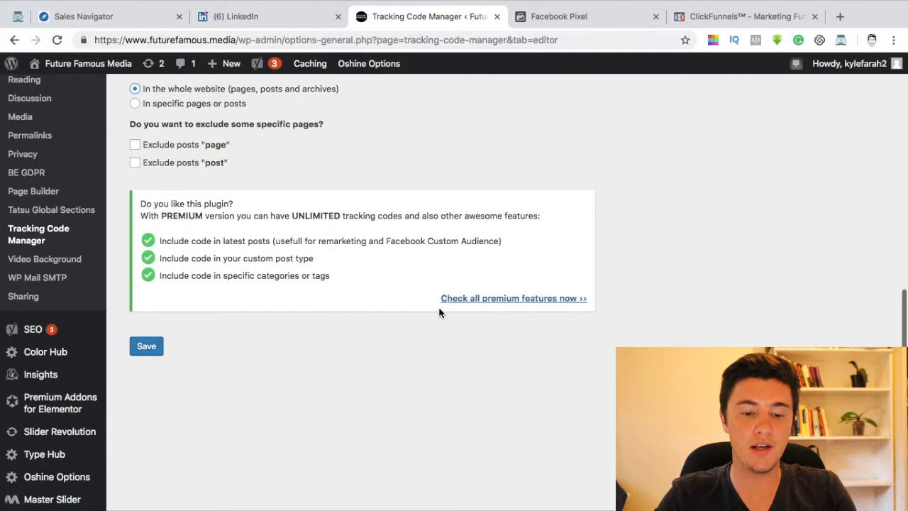
left_click(146, 346)
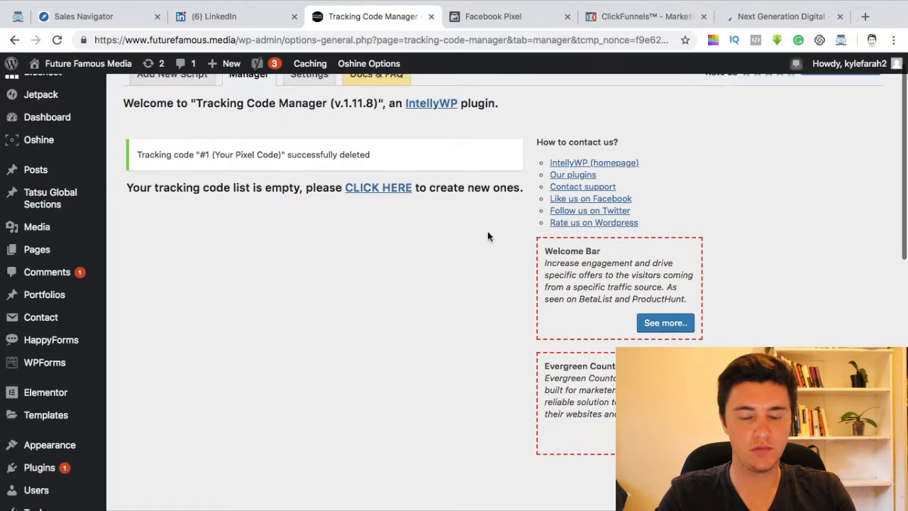
scroll(488, 236, "up", 1)
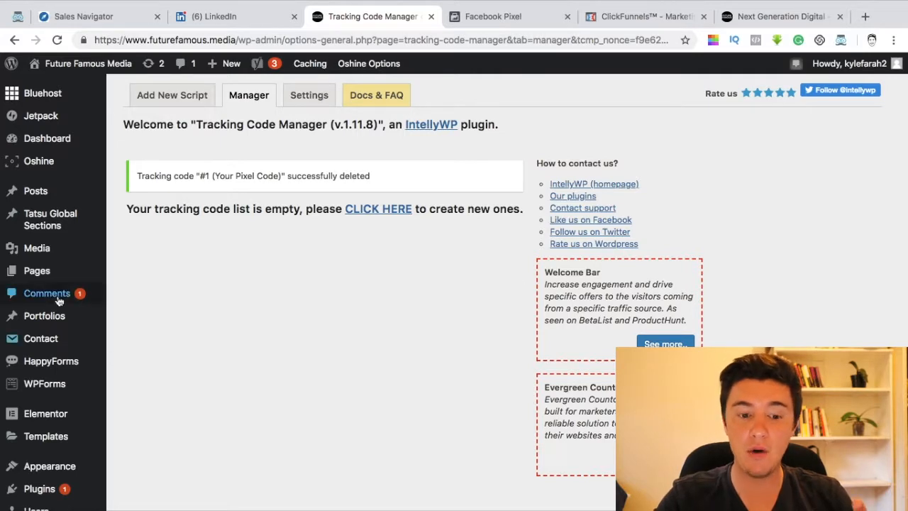
scroll(63, 298, "down", 4)
scroll(59, 301, "up", 4)
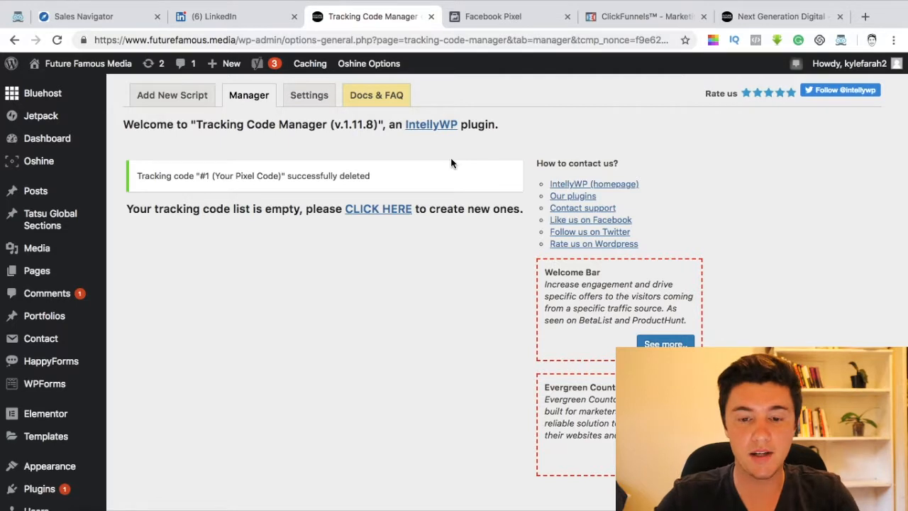
scroll(501, 205, "down", 1)
Switch to the Facebook pixel's installation instructions and review the Automatic Advanced Matching and test traffic sections.
left_click(495, 23)
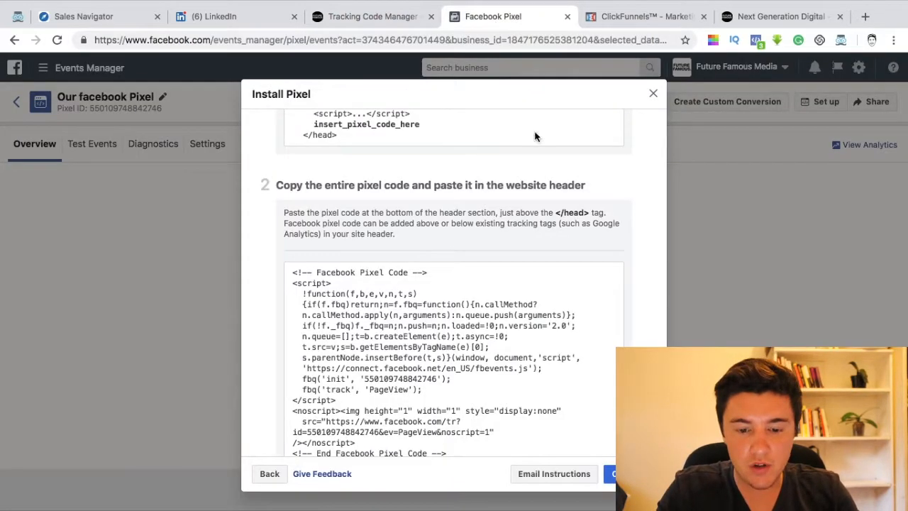
scroll(552, 212, "down", 5)
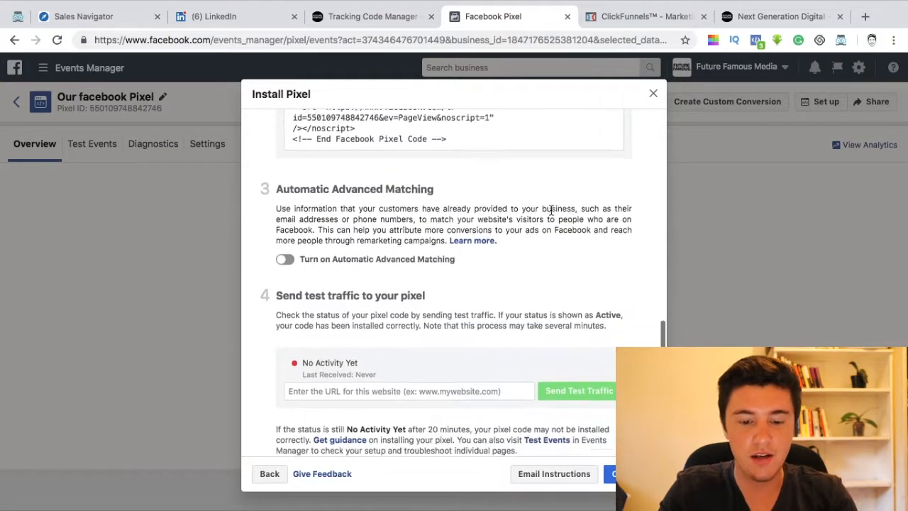
scroll(365, 355, "down", 1)
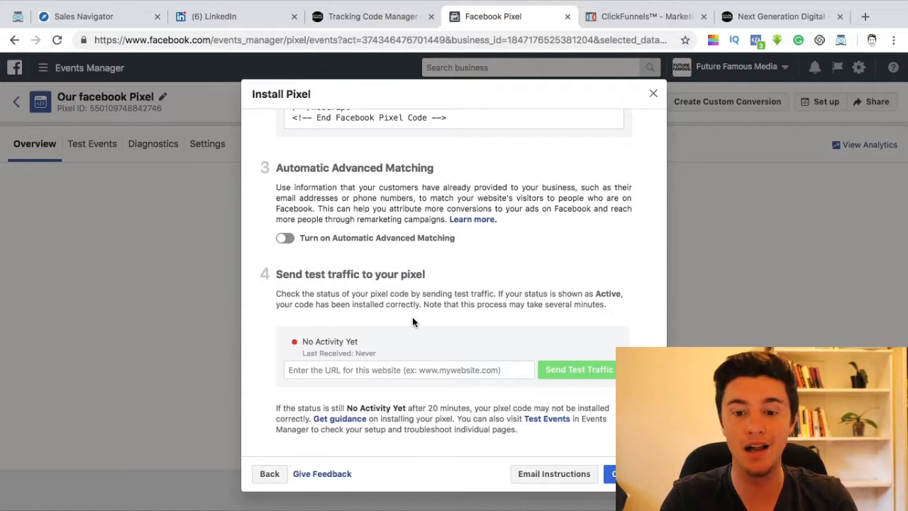
Search Google for "facebook pixel helper" in a new browser tab, and switch to the open Future Famous Media website.
left_click(866, 16)
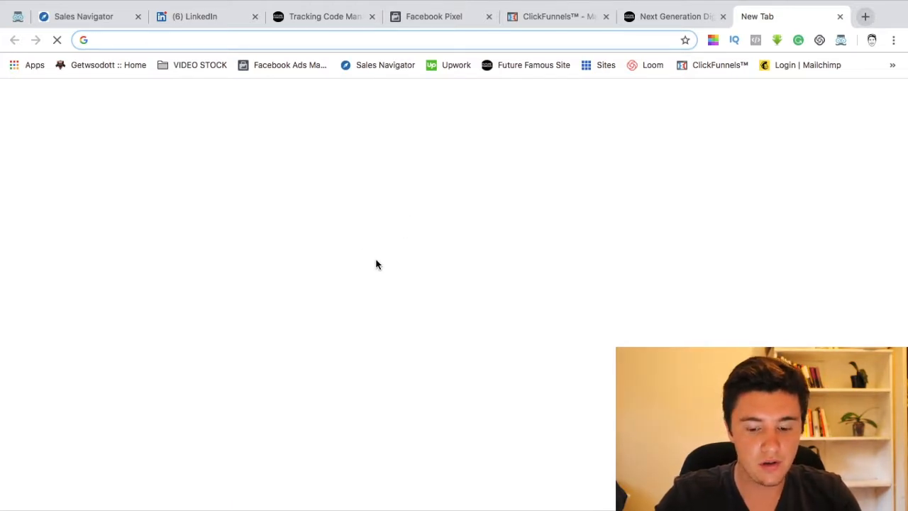
type("facebook pixel helper")
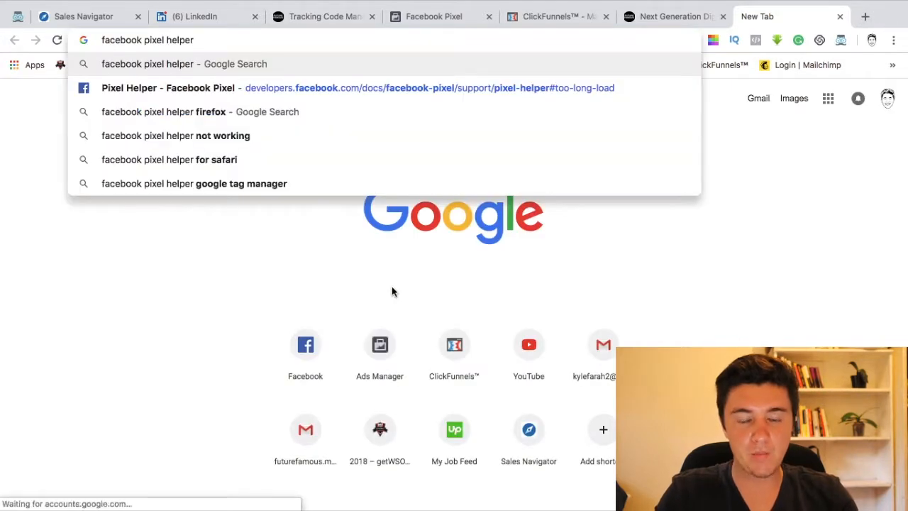
key("Return")
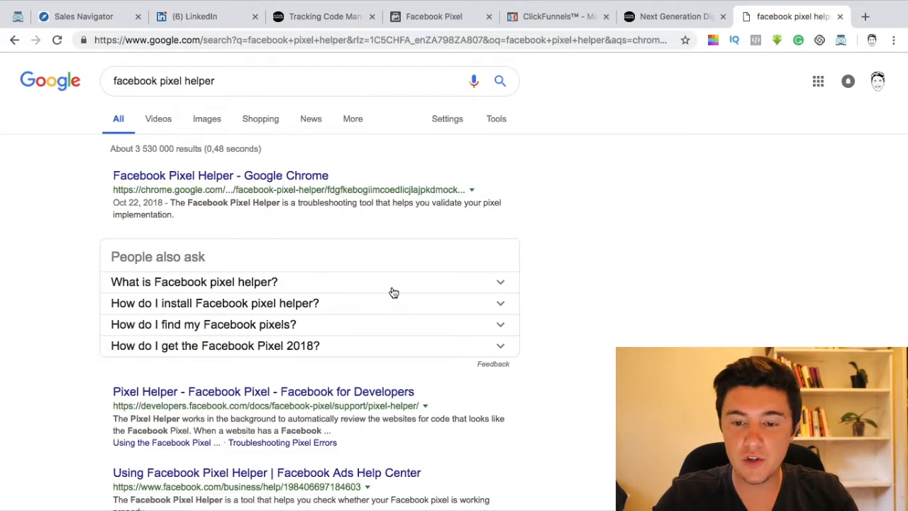
left_click(667, 21)
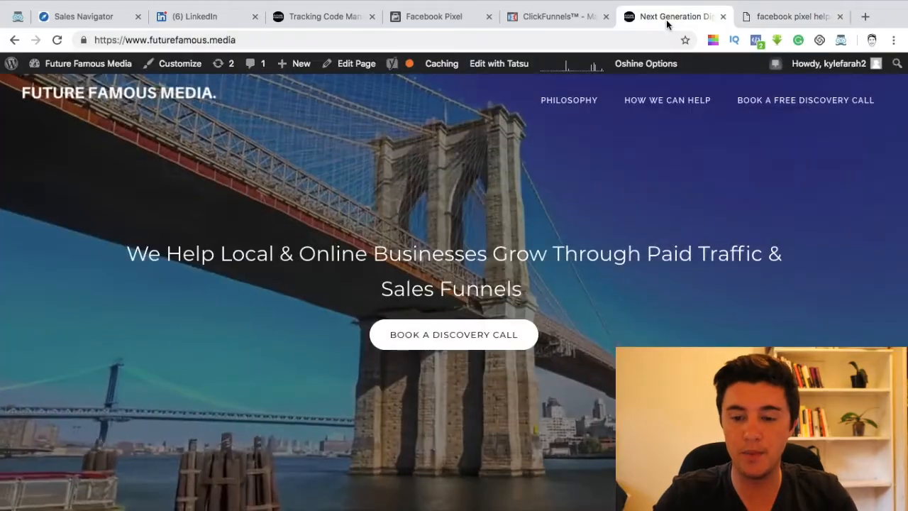